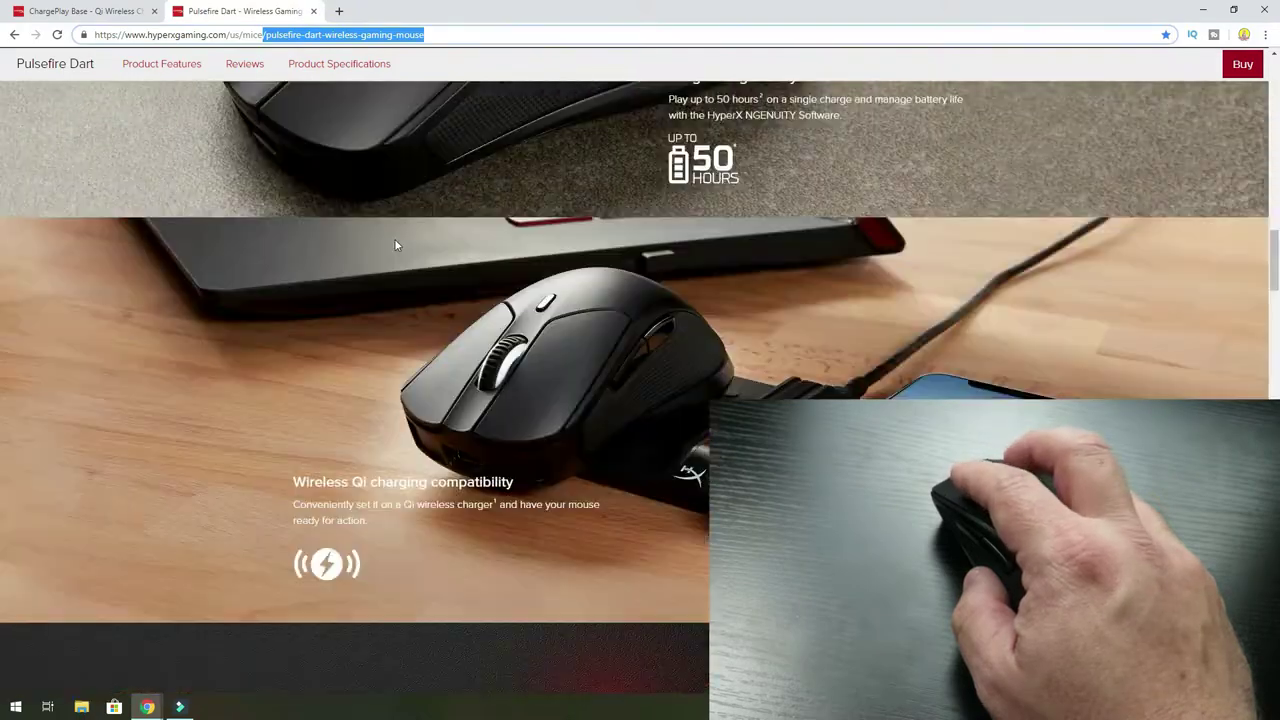
- Find the NGENUITY software download on the Pulsefire Dart product page and open its listing in the Microsoft Store app
{"action": "scroll", "coordinate": [395, 262], "scroll_direction": "down", "scroll_amount": 6}
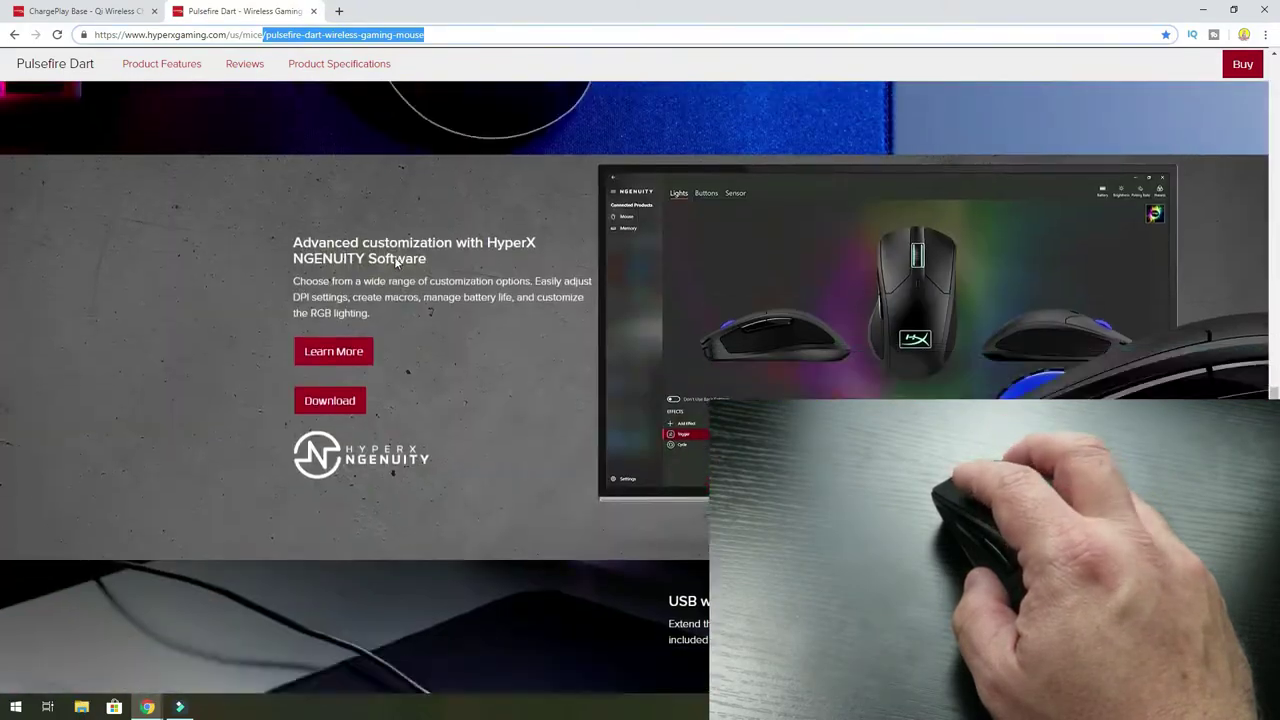
{"action": "scroll", "coordinate": [334, 215], "scroll_direction": "up", "scroll_amount": 2}
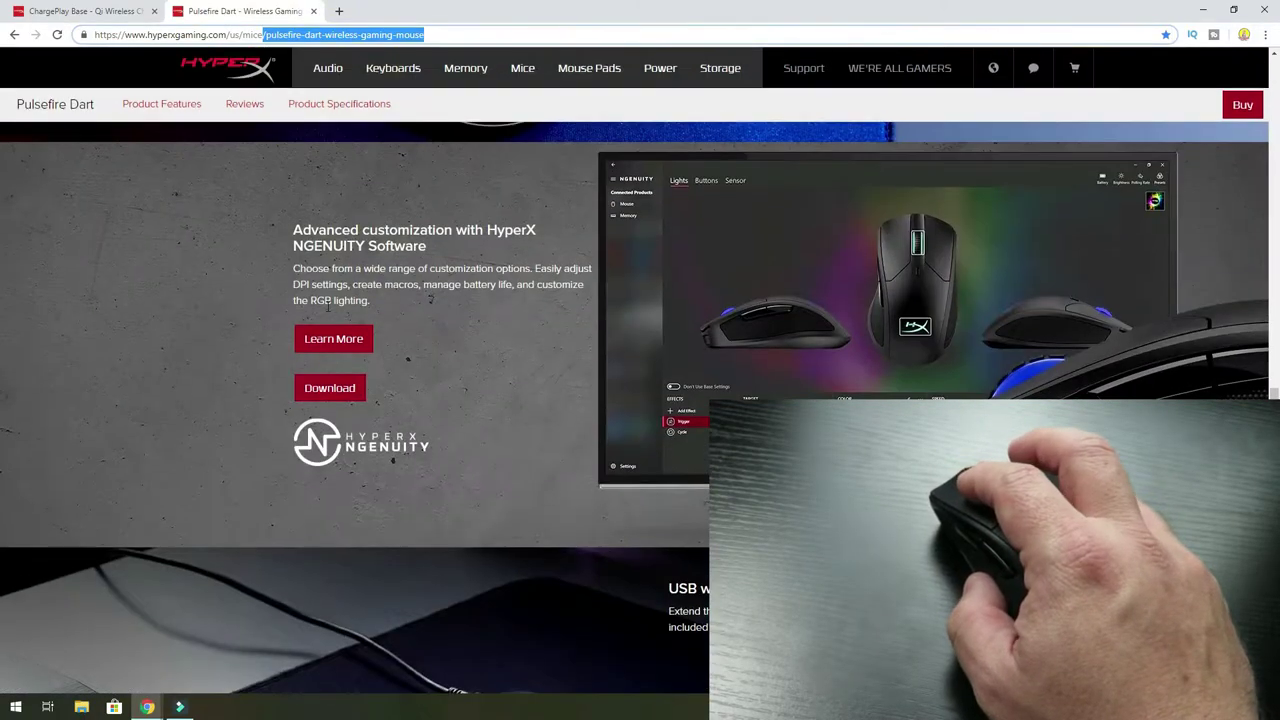
{"action": "left_click", "coordinate": [290, 247]}
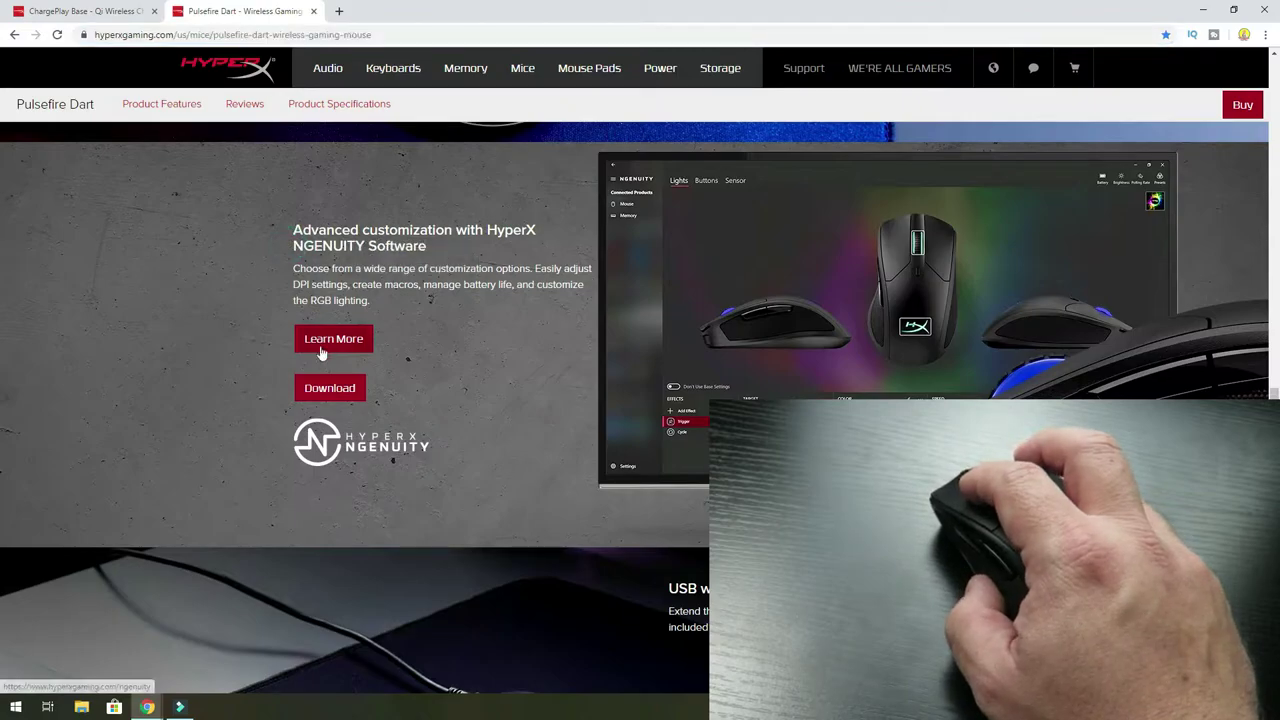
{"action": "left_click", "coordinate": [320, 390]}
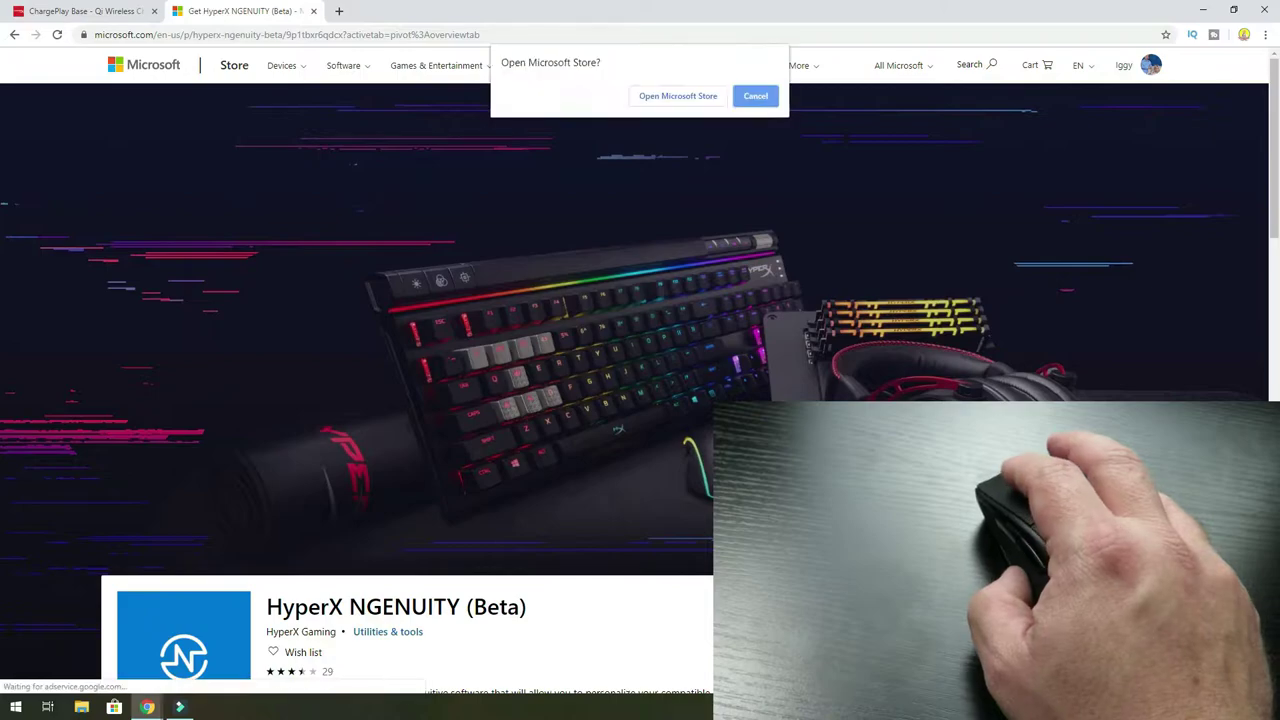
{"action": "left_click", "coordinate": [678, 96]}
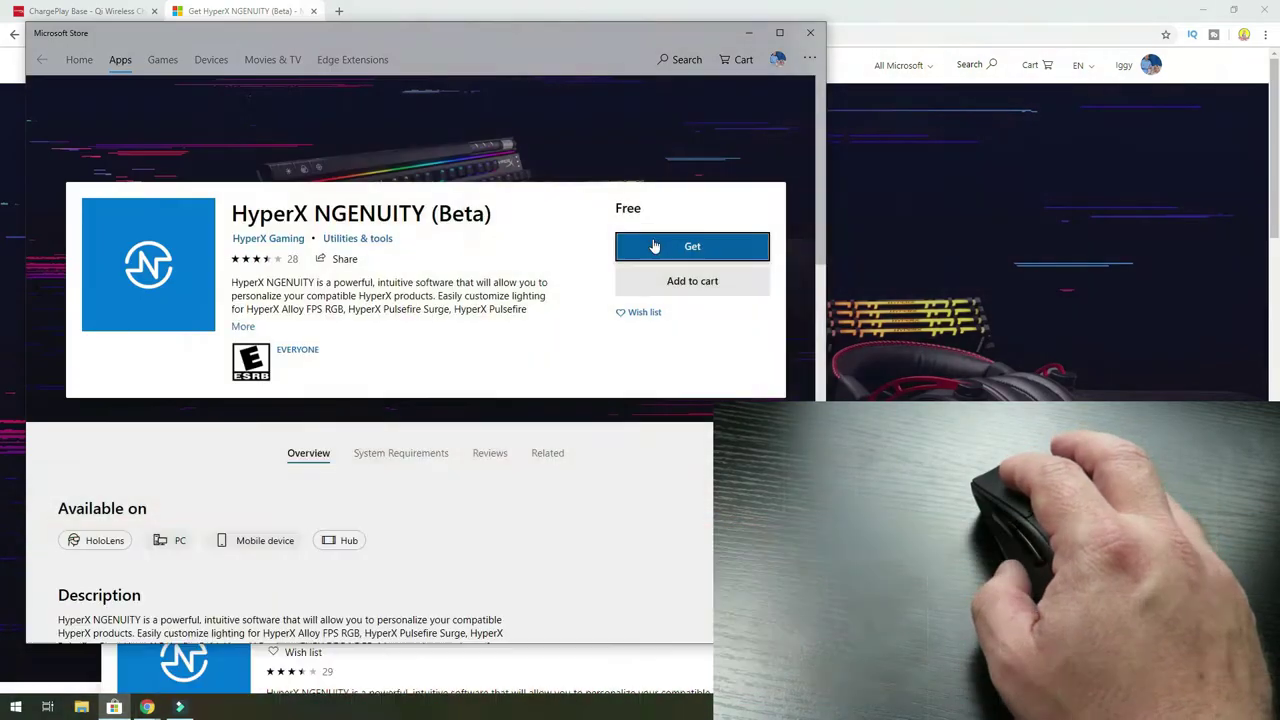
- Get and install the free HyperX NGENUITY (Beta) app, and launch it
{"action": "left_click", "coordinate": [653, 246]}
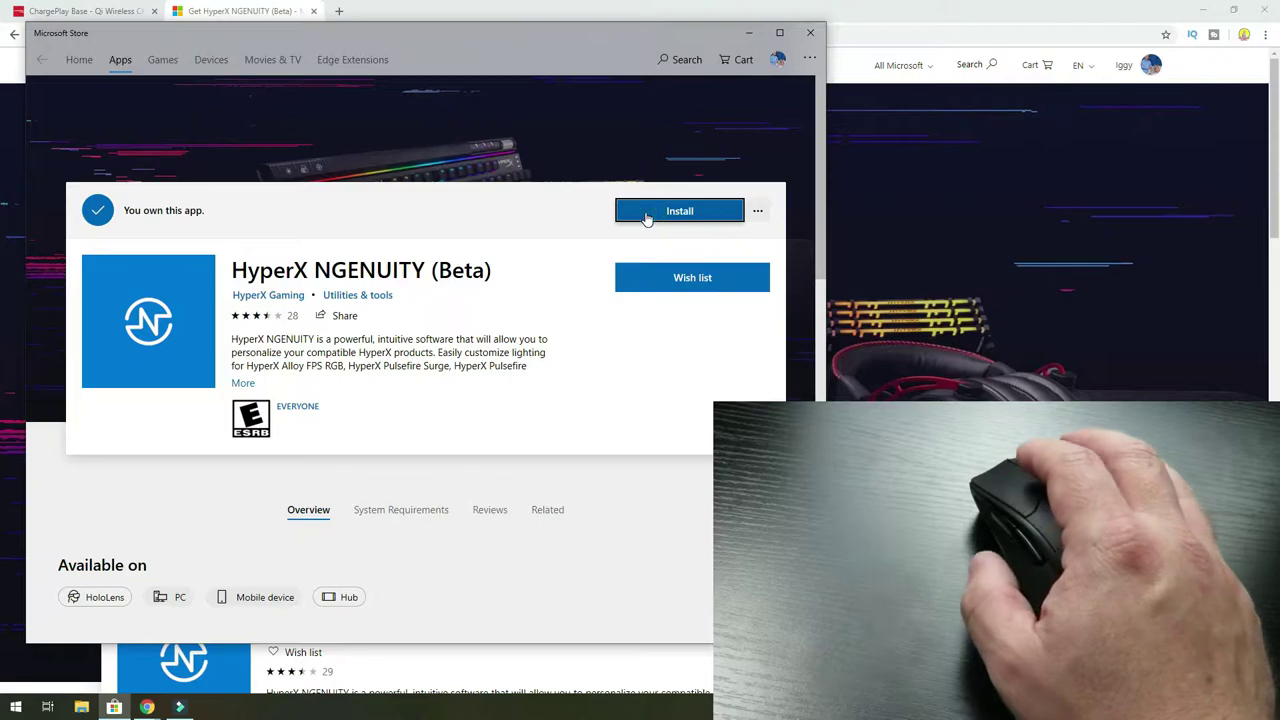
{"action": "left_click", "coordinate": [646, 217]}
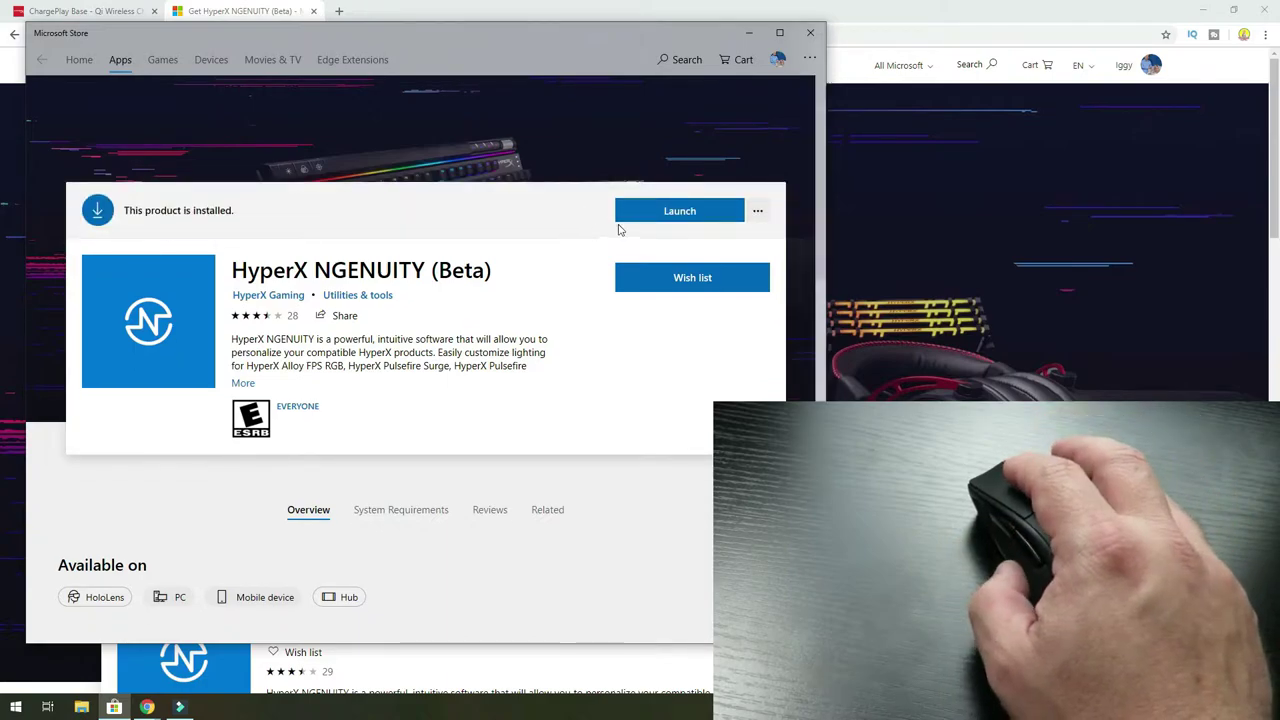
{"action": "left_click", "coordinate": [645, 215]}
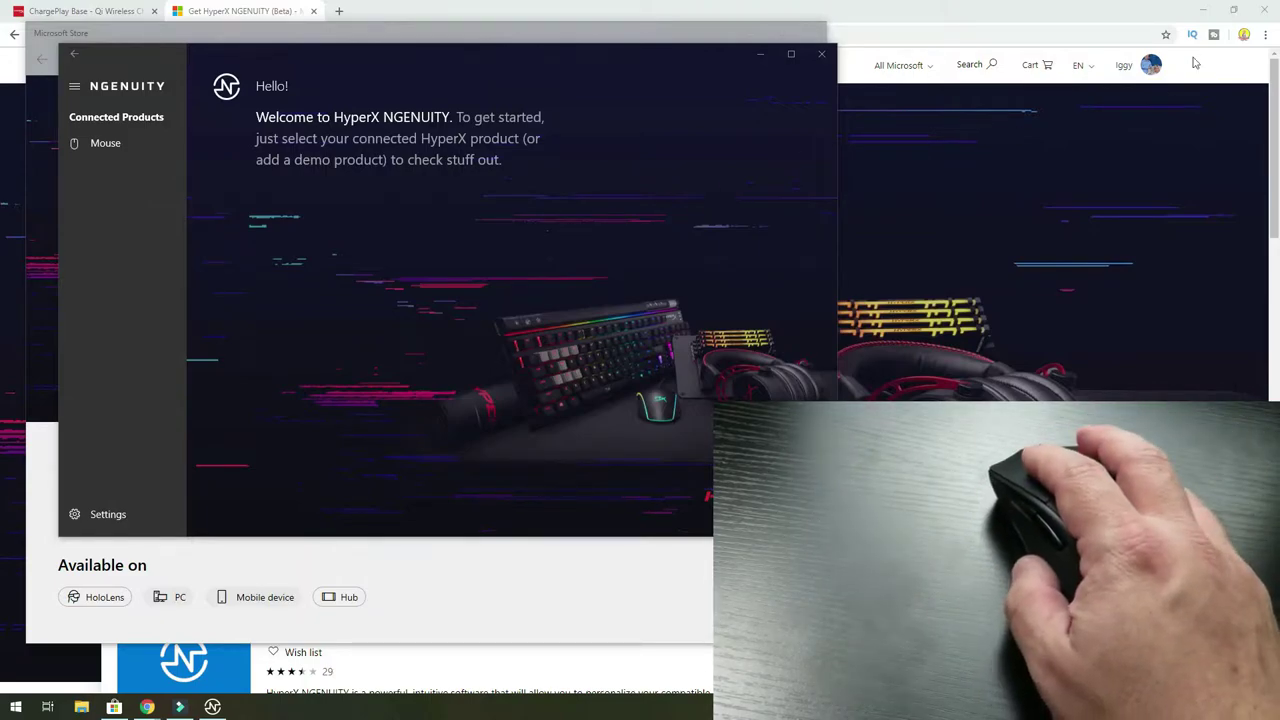
- Clear the browser and Microsoft Store windows from the desktop and move the NGENUITY window nearer the middle
{"action": "left_click", "coordinate": [1203, 10]}
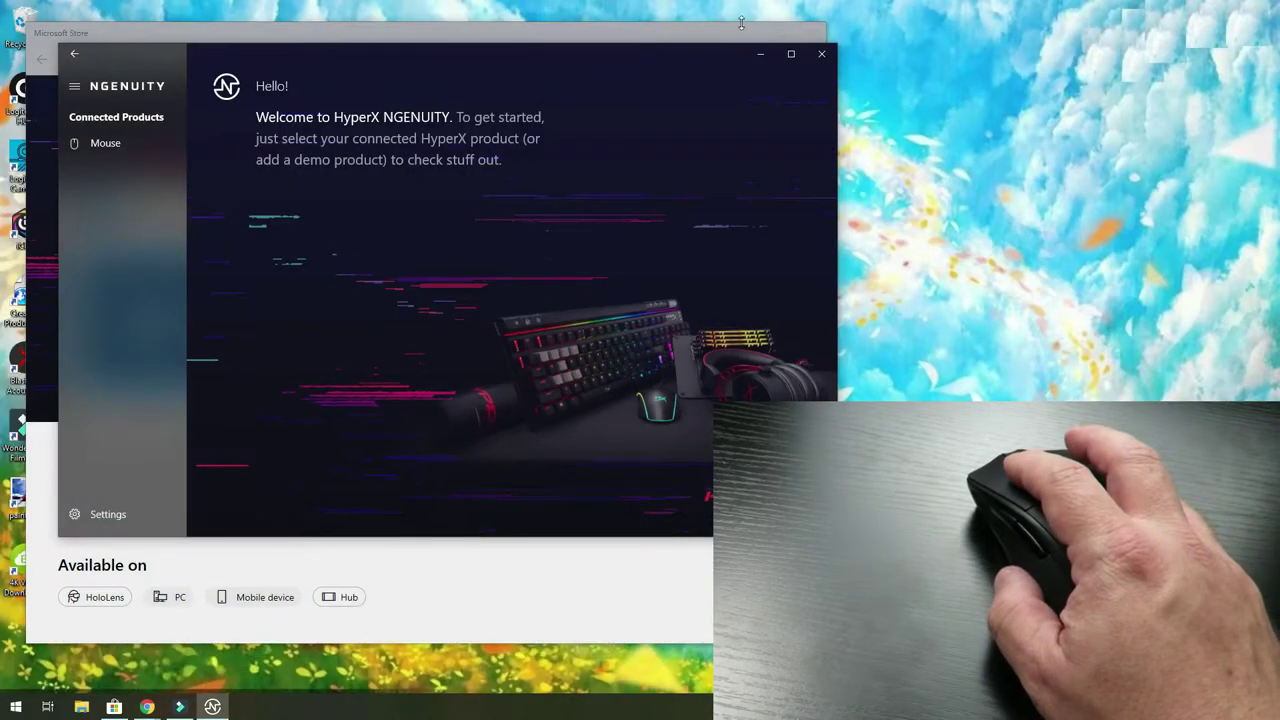
{"action": "left_click", "coordinate": [812, 32]}
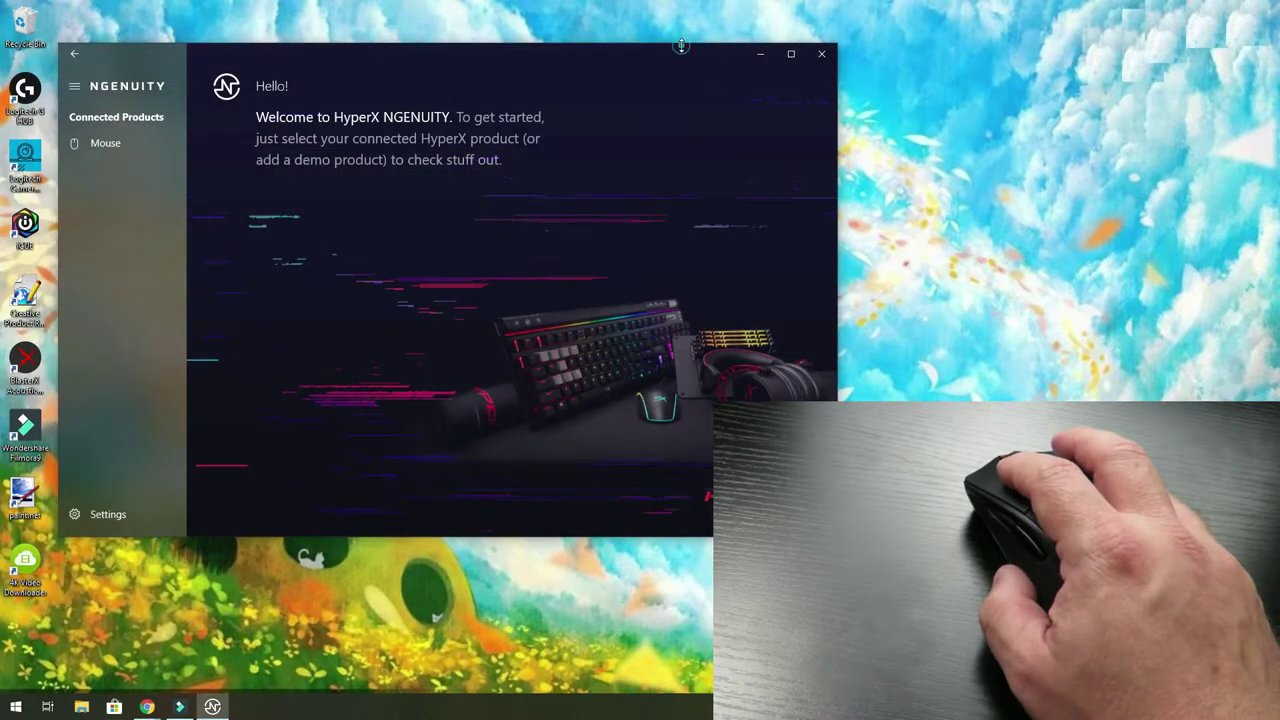
{"action": "left_click_drag", "start_coordinate": [675, 52], "coordinate": [819, 98]}
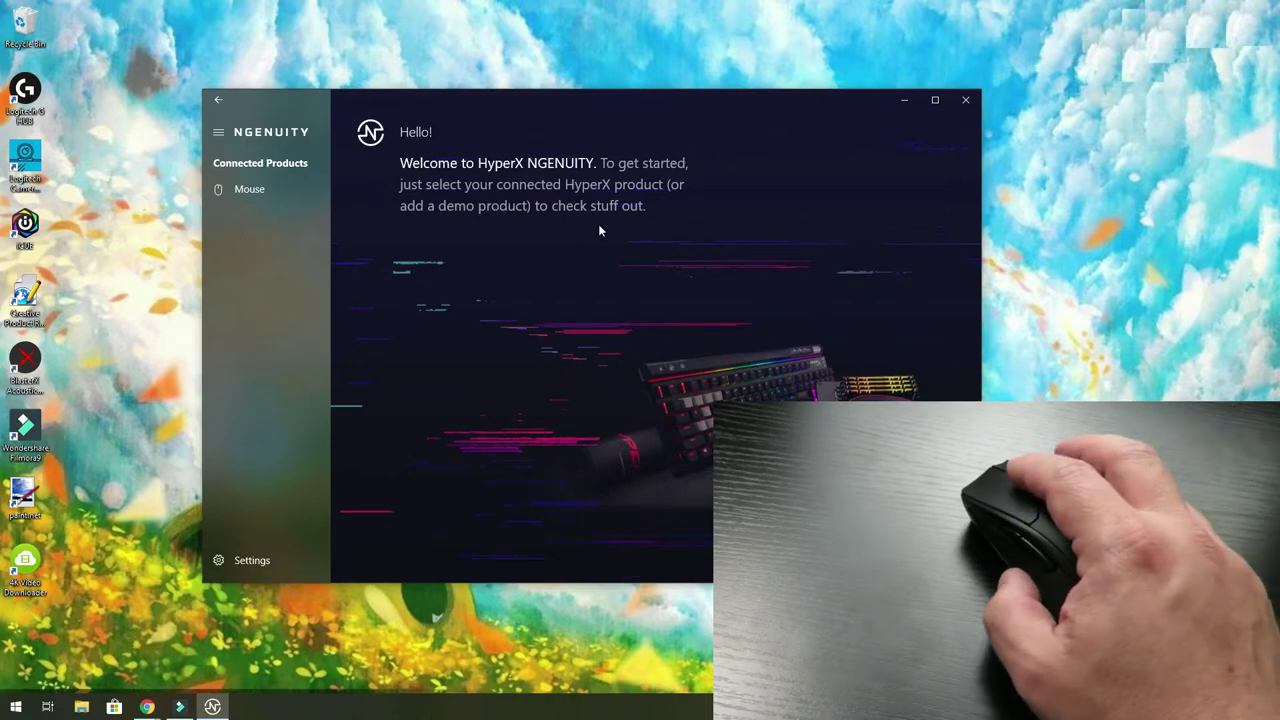
- Apply both required firmware updates for the connected mouse and dismiss the completion notices
{"action": "left_click", "coordinate": [250, 189]}
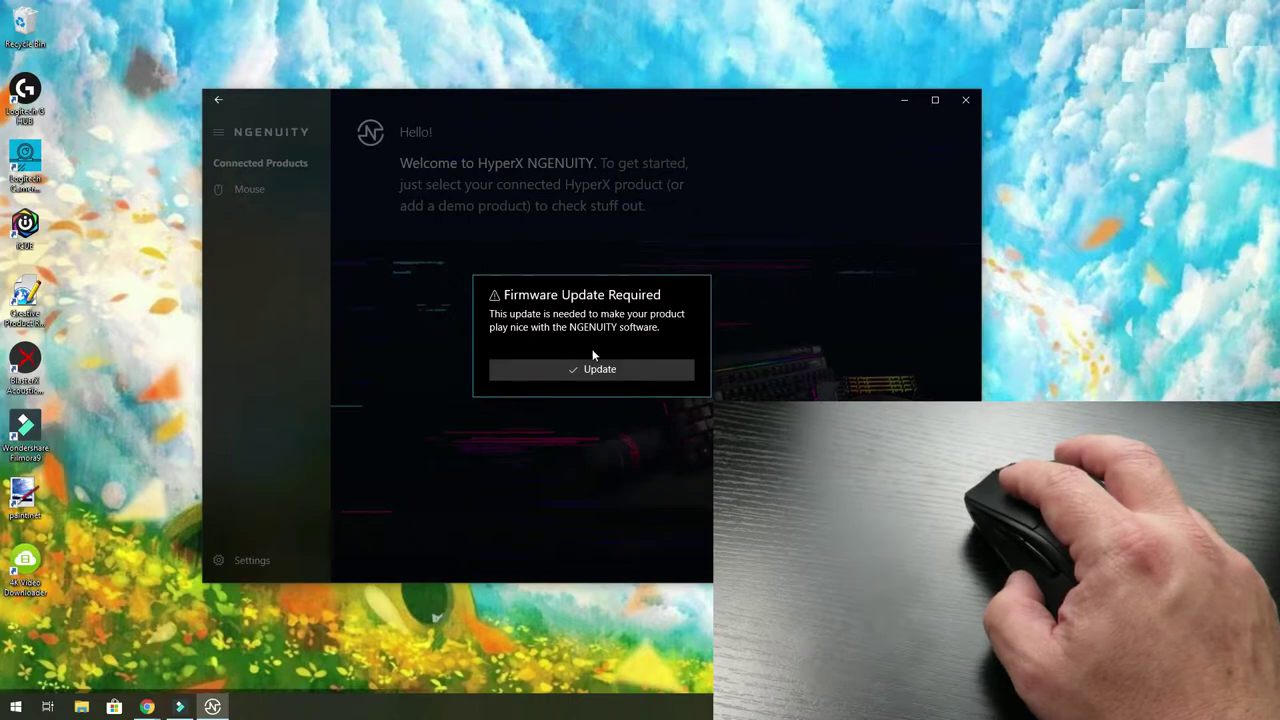
{"action": "left_click", "coordinate": [587, 369]}
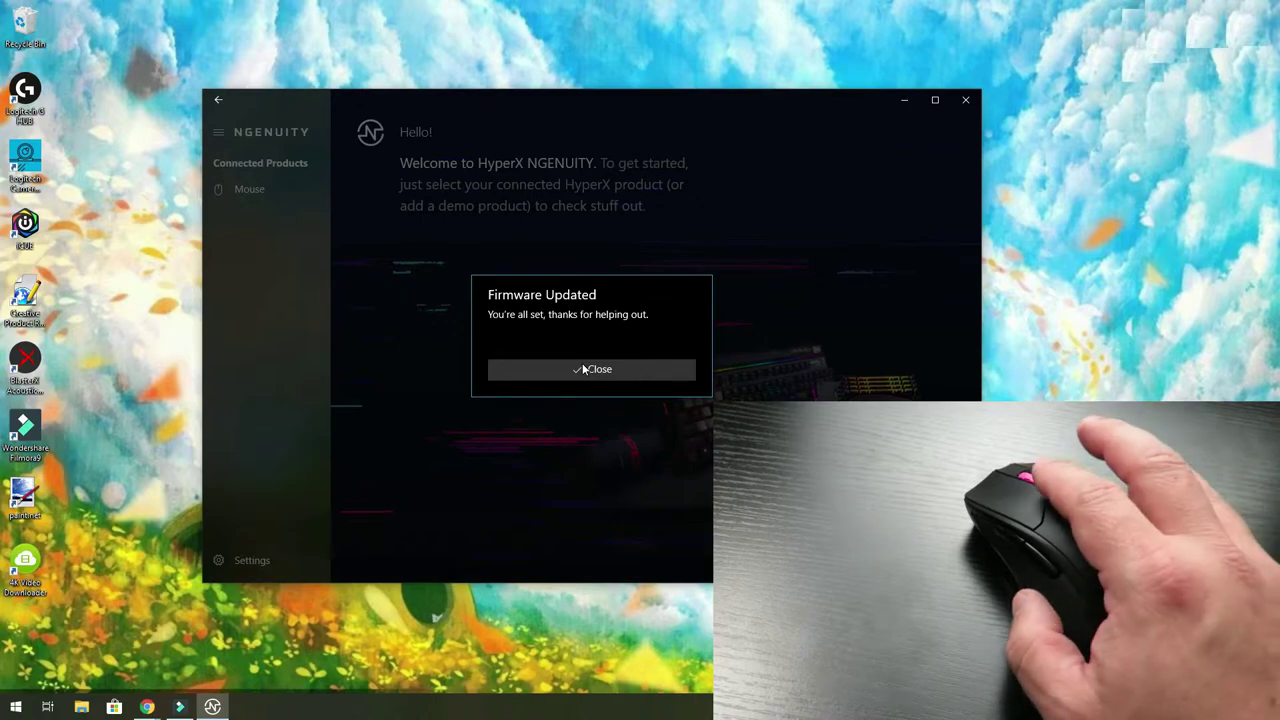
{"action": "left_click", "coordinate": [584, 370]}
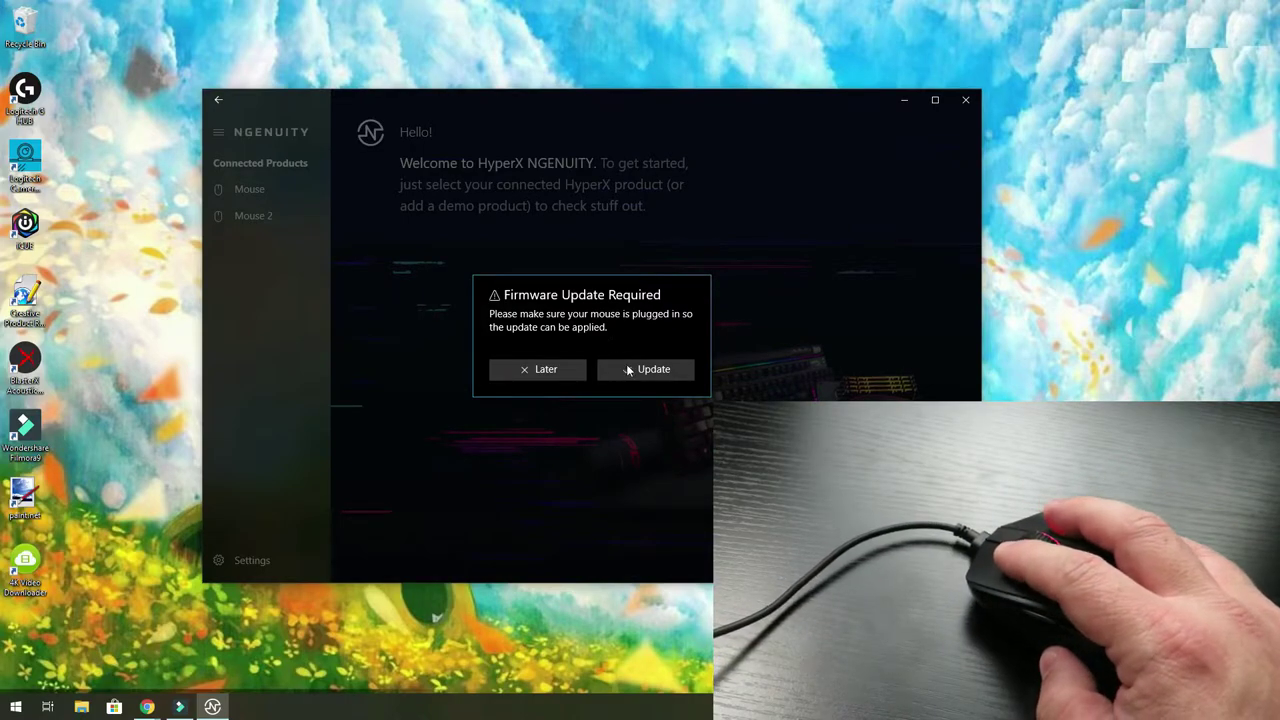
{"action": "left_click", "coordinate": [627, 370]}
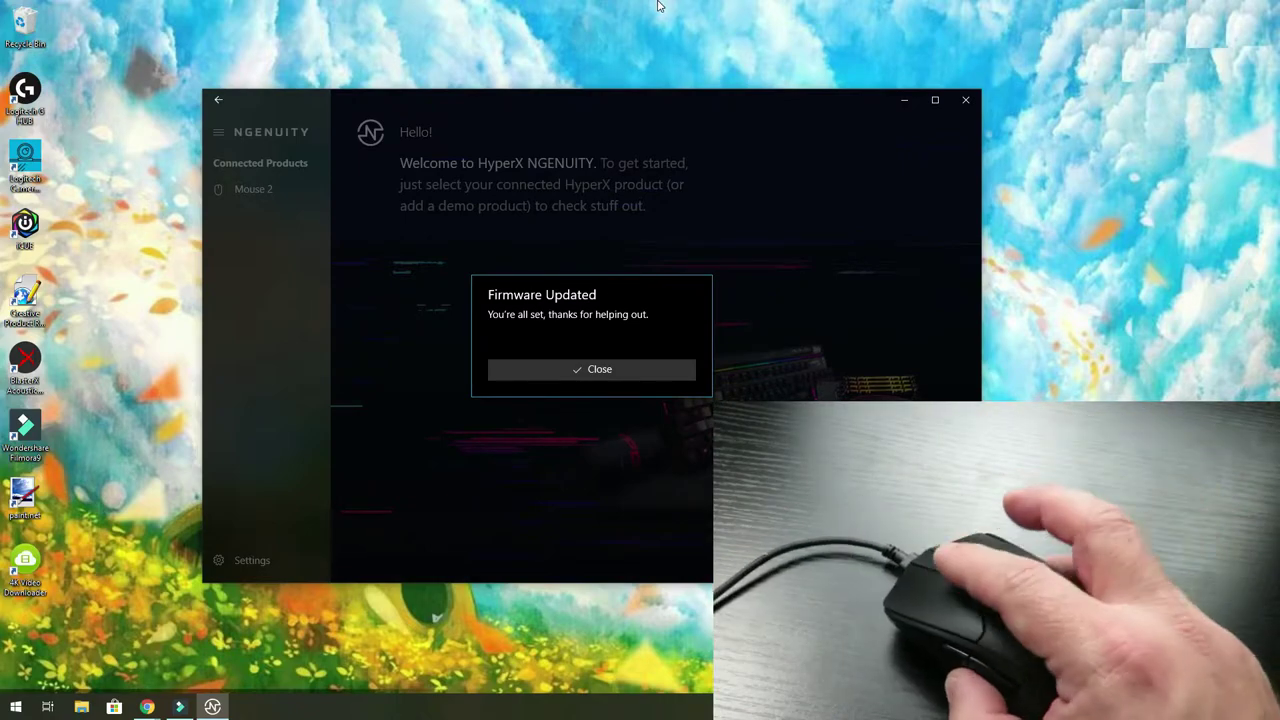
{"action": "left_click", "coordinate": [598, 369]}
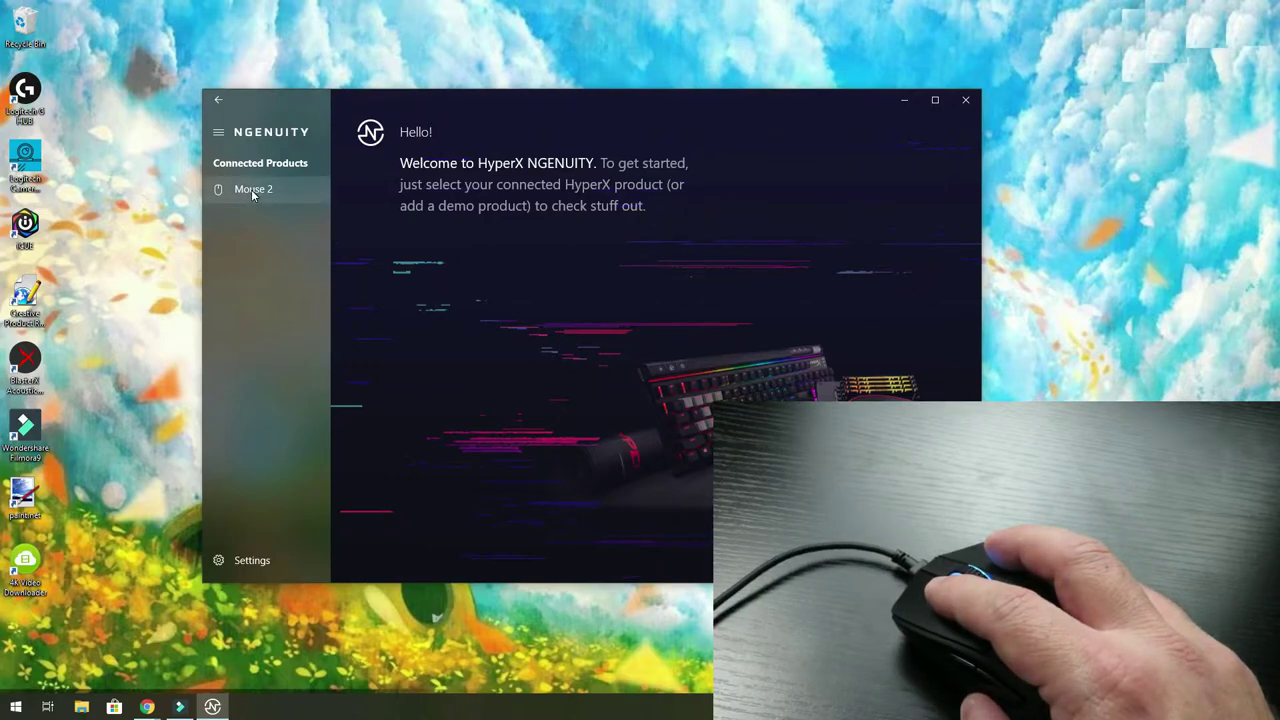
- Open the Mouse 2 configuration and replace its Cycle lighting effect with Breathing
{"action": "left_click", "coordinate": [251, 189]}
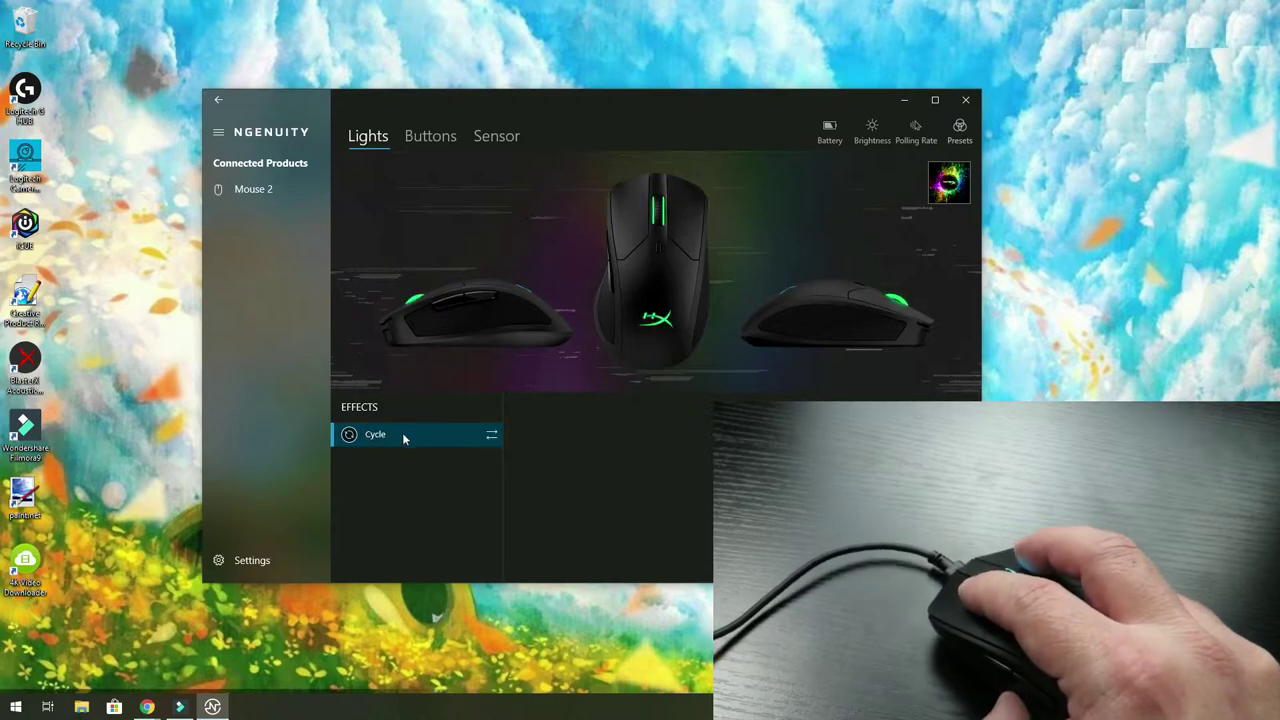
{"action": "left_click", "coordinate": [491, 437]}
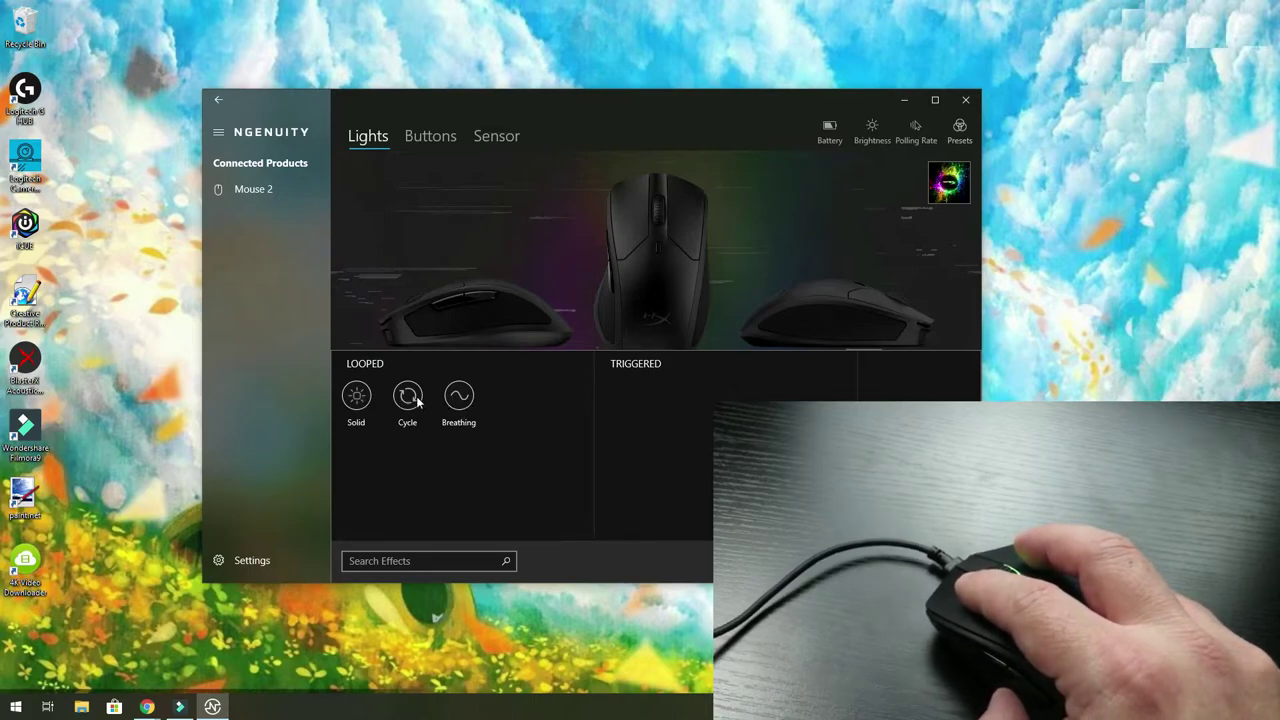
{"action": "left_click", "coordinate": [466, 400]}
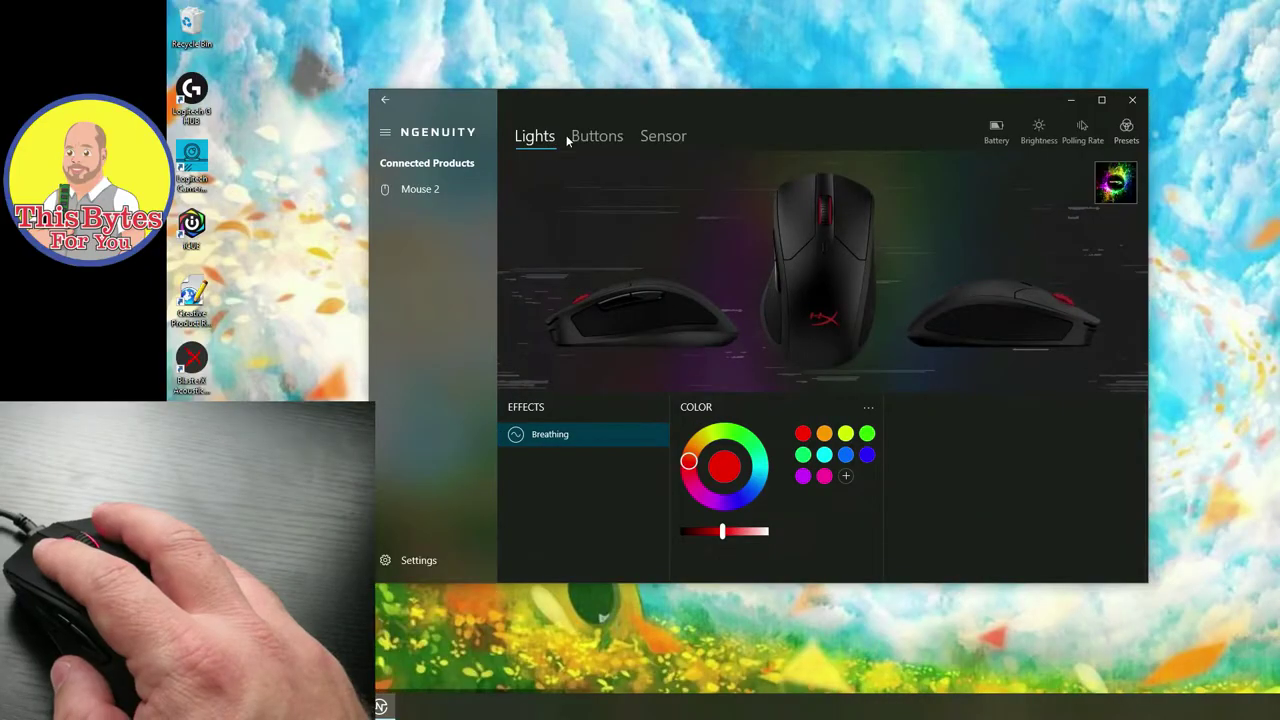
- Set the mouse sensor's third DPI level to 6950 and make it the active level
{"action": "left_click", "coordinate": [594, 137]}
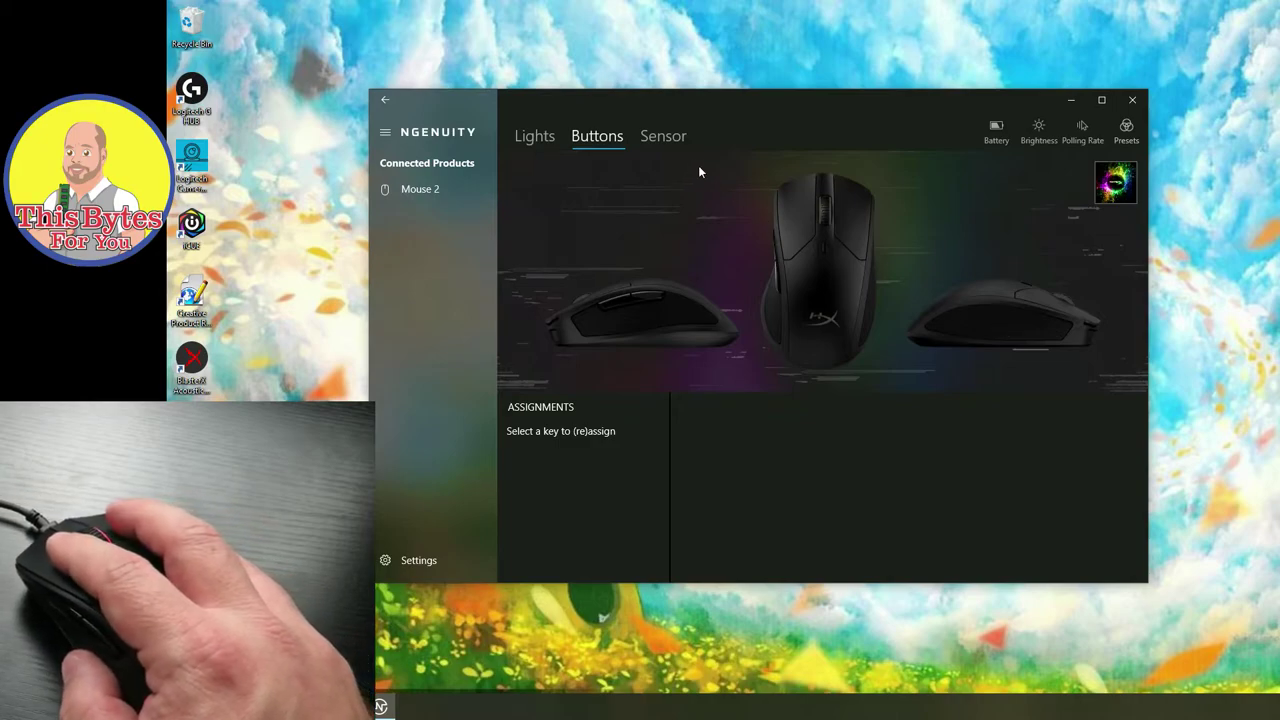
{"action": "left_click", "coordinate": [663, 136]}
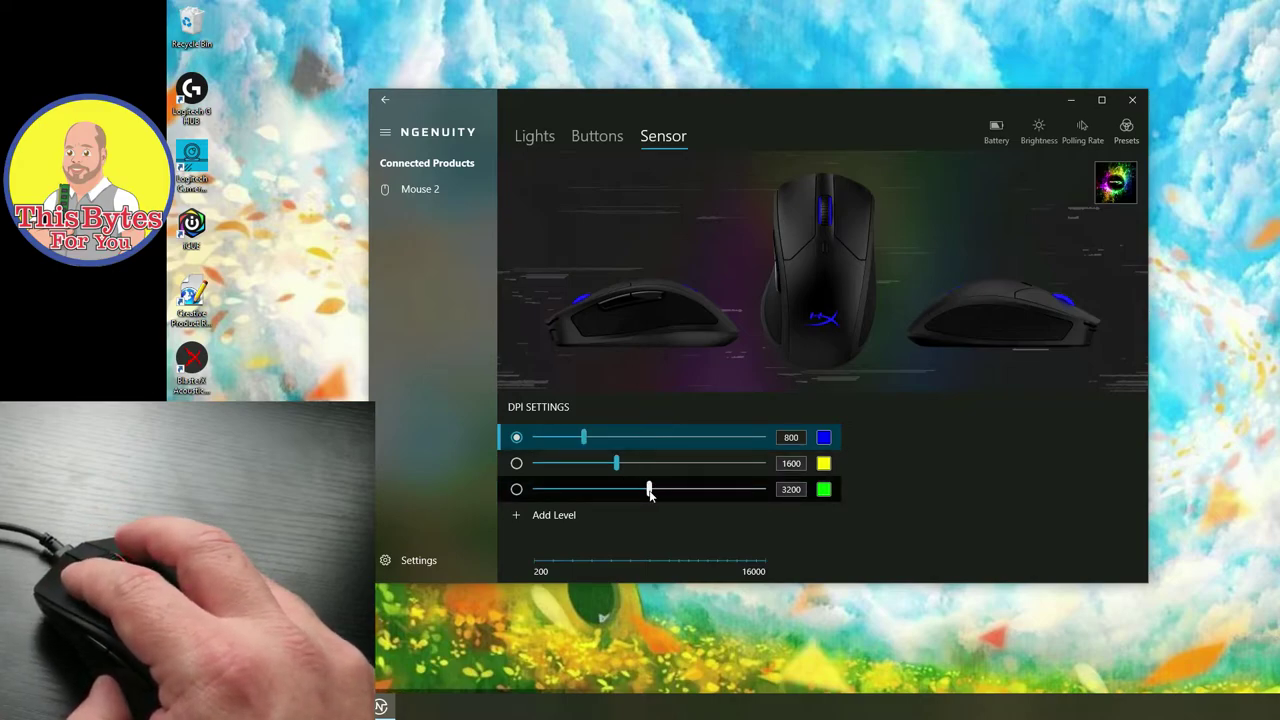
{"action": "left_click_drag", "start_coordinate": [649, 491], "coordinate": [698, 491]}
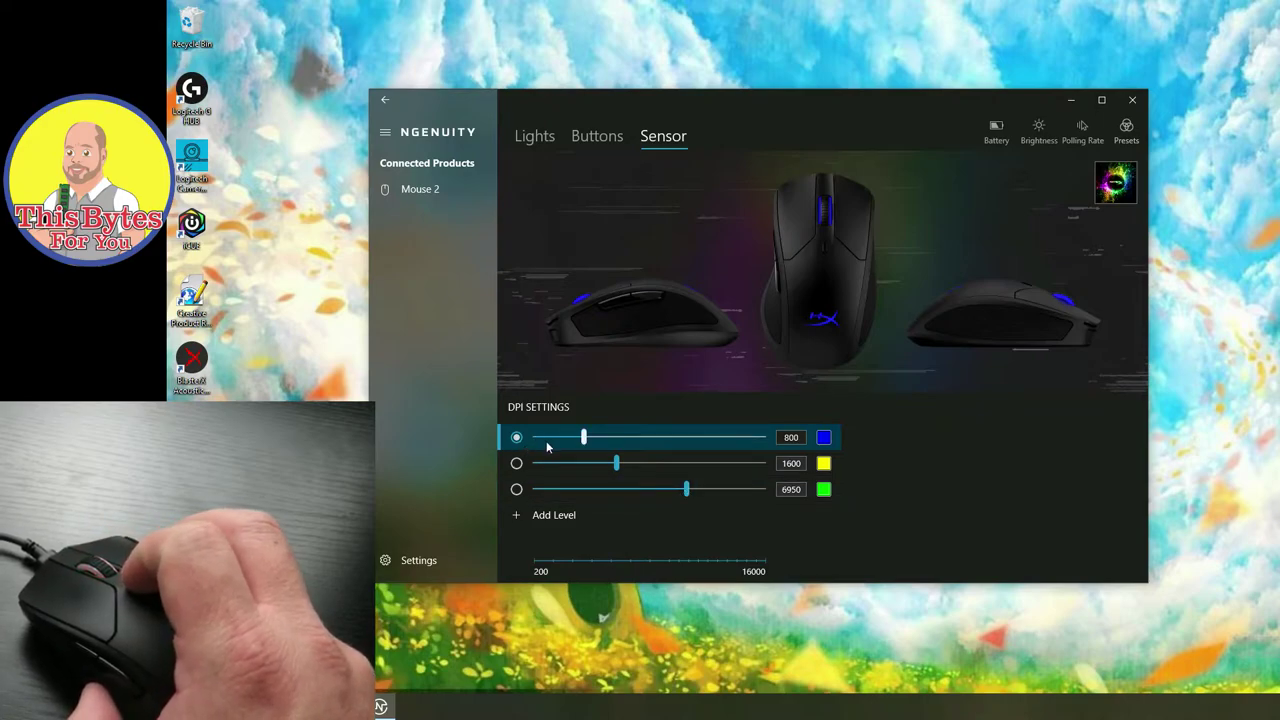
{"action": "left_click", "coordinate": [640, 457]}
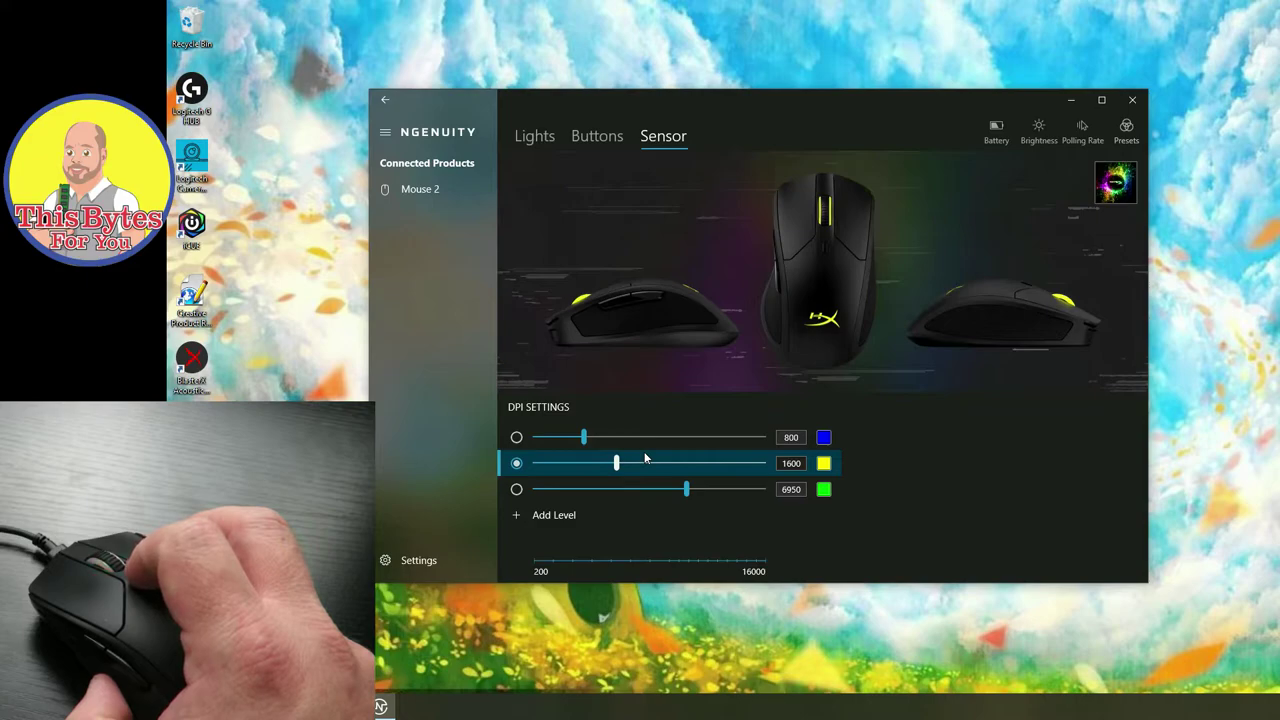
{"action": "left_click", "coordinate": [640, 489]}
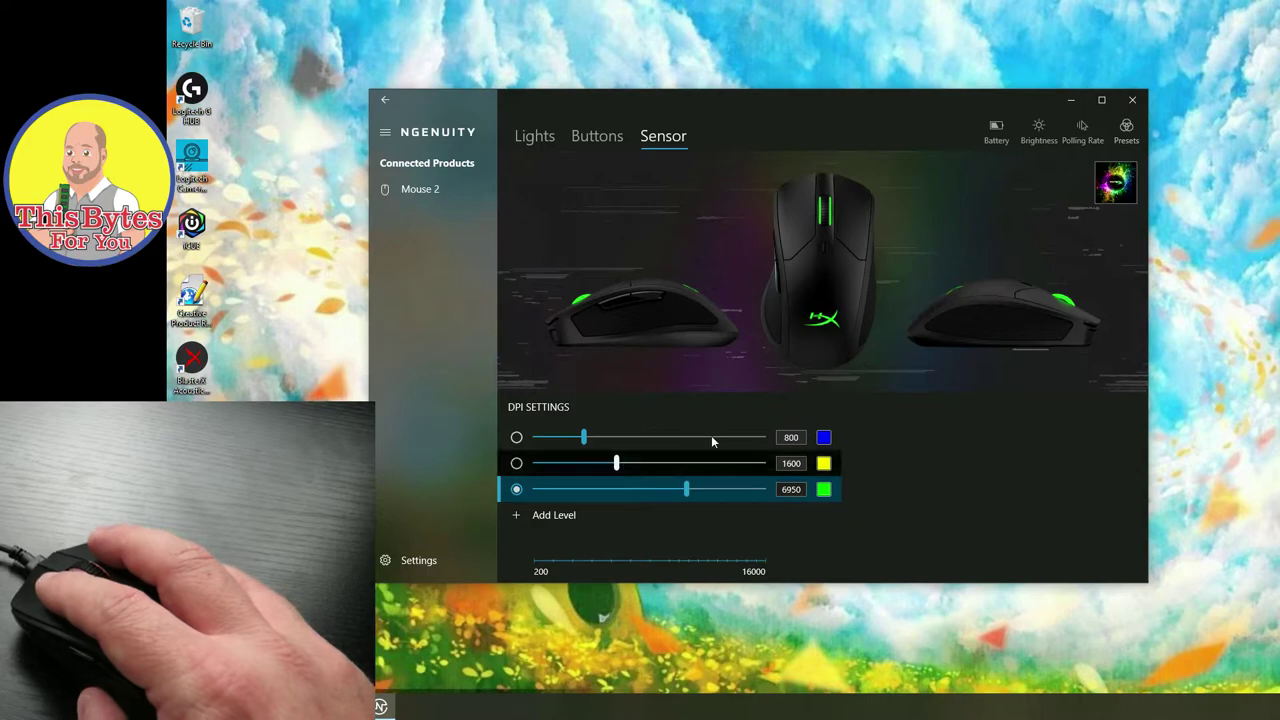
- Examine the mouse's battery status, lighting brightness, polling rate options and available presets
{"action": "left_click", "coordinate": [987, 130]}
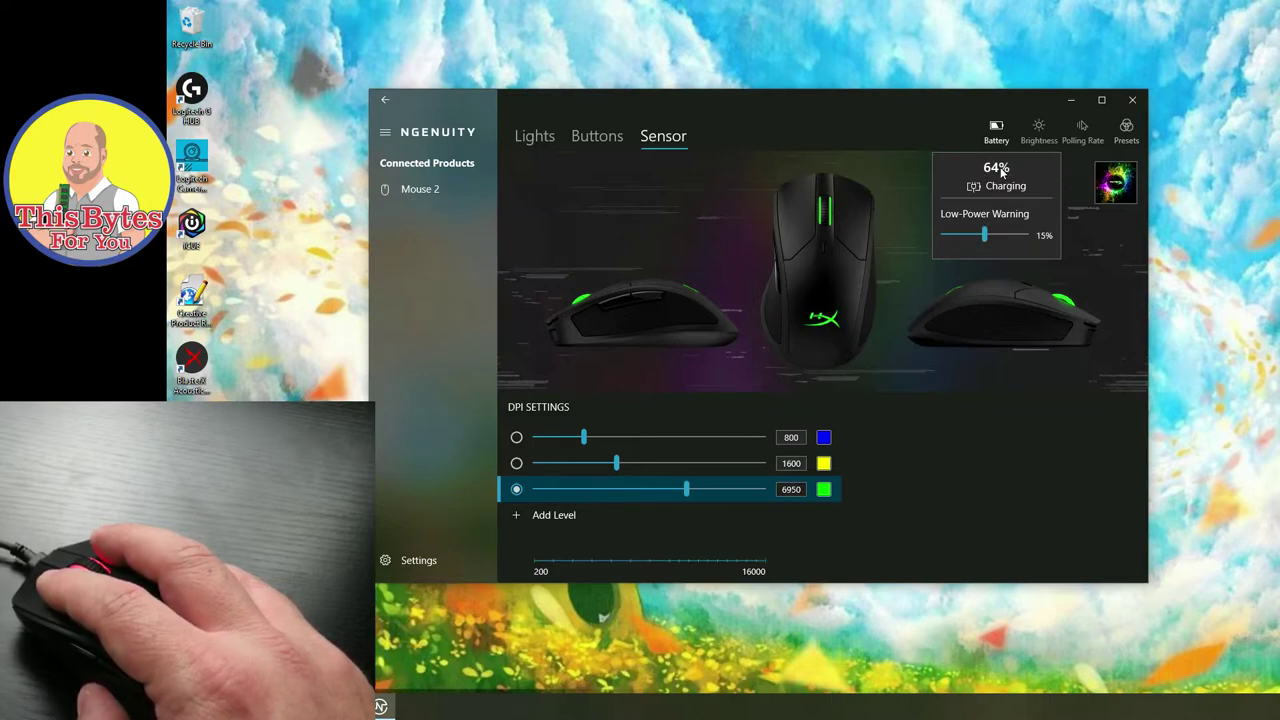
{"action": "left_click", "coordinate": [1039, 139]}
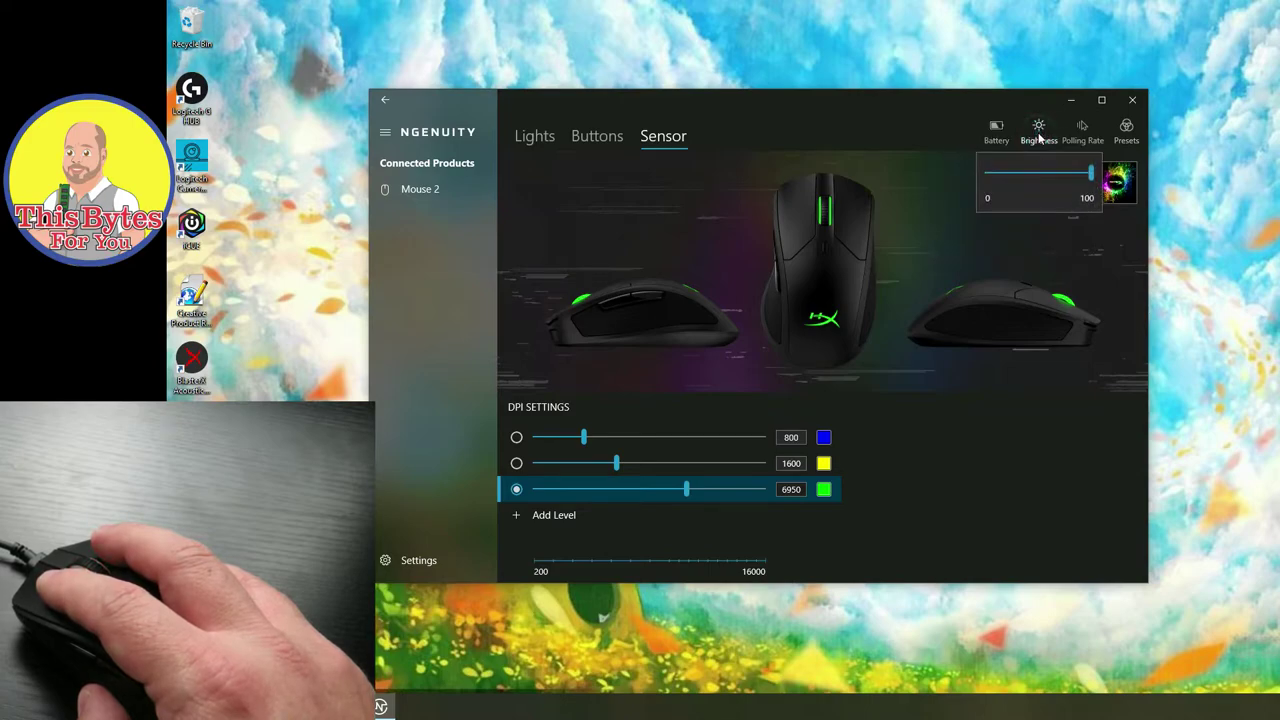
{"action": "left_click", "coordinate": [1082, 128]}
{"action": "left_click", "coordinate": [1082, 128]}
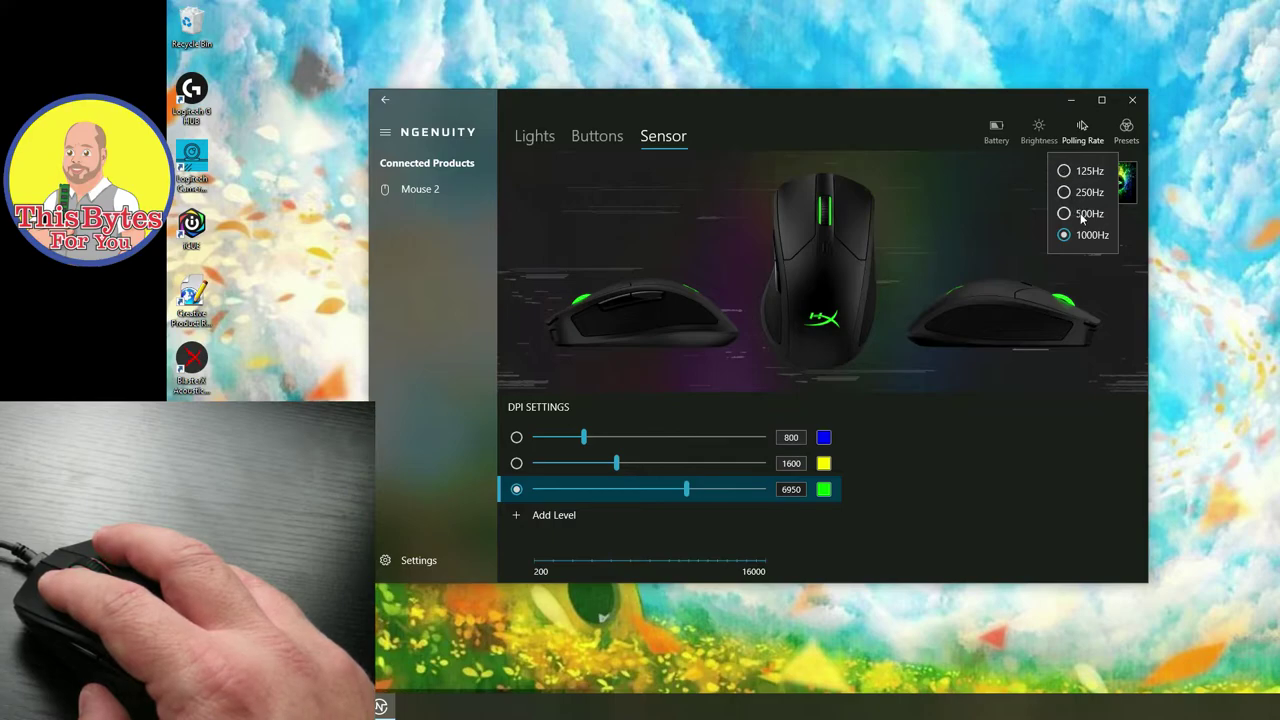
{"action": "left_click", "coordinate": [1126, 130]}
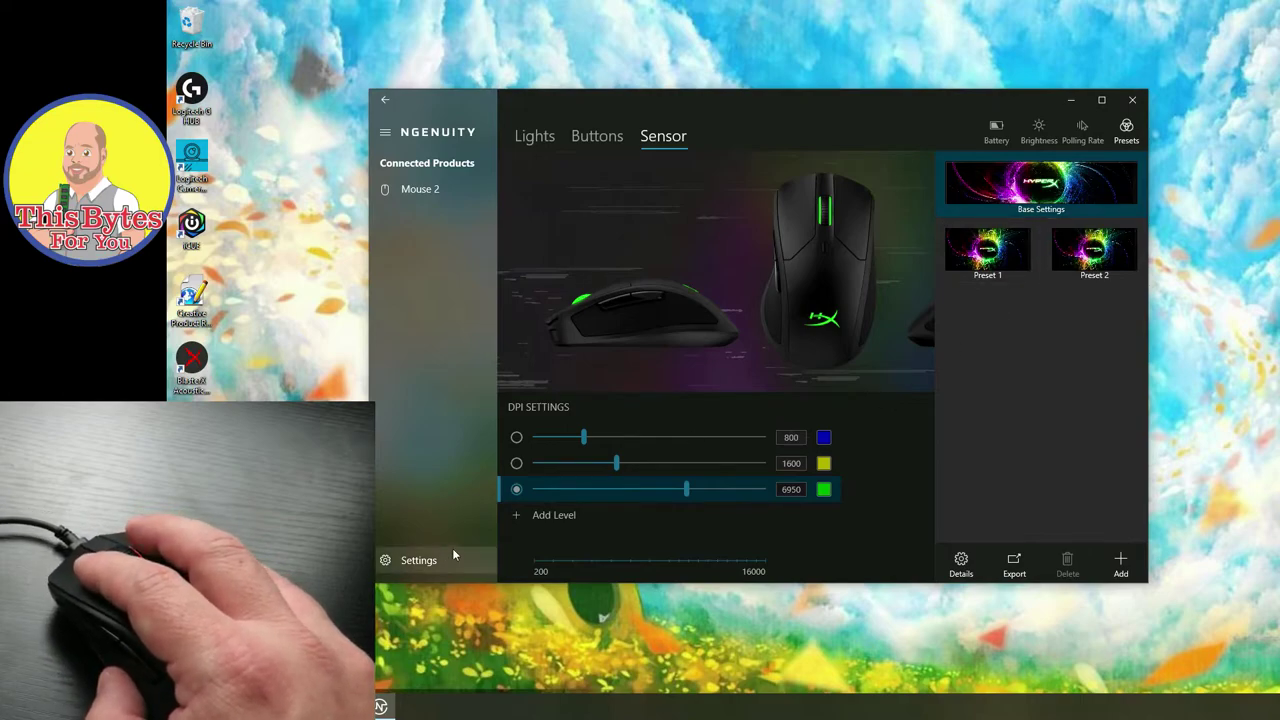
- Enable NGENUITY to start automatically at log-in and review the software and connected hardware information
{"action": "left_click", "coordinate": [425, 563]}
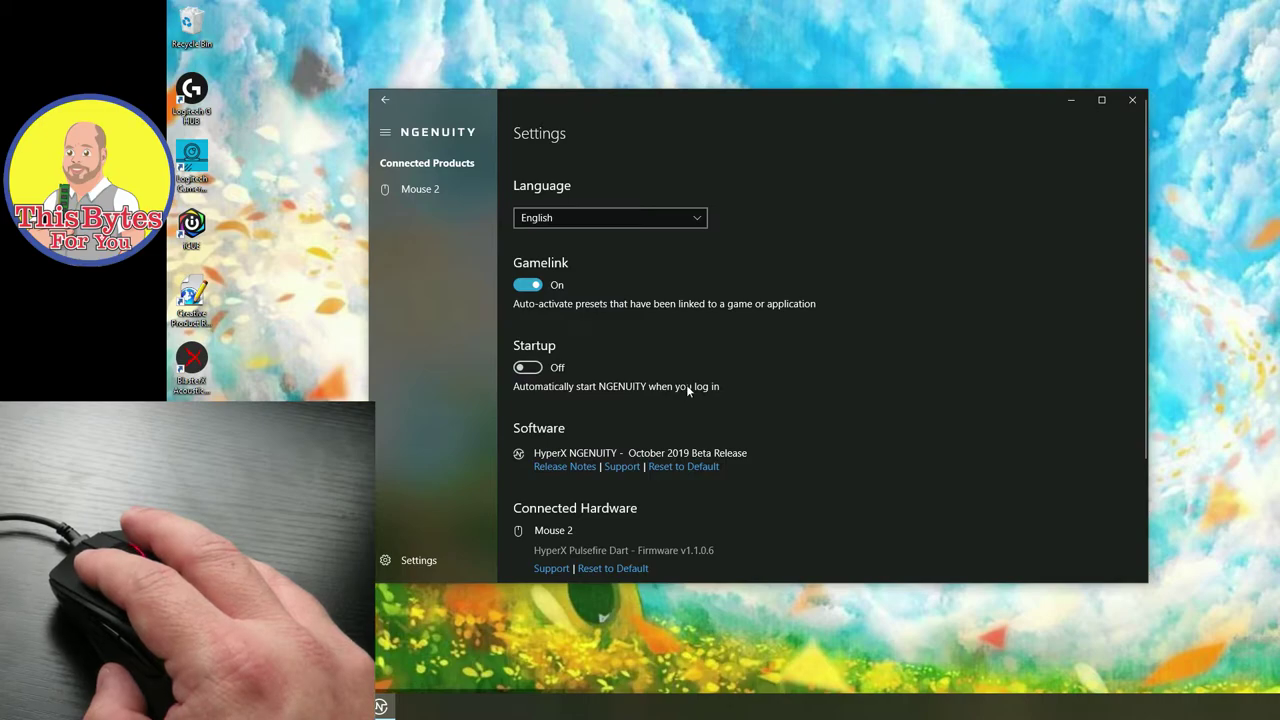
{"action": "left_click", "coordinate": [527, 367]}
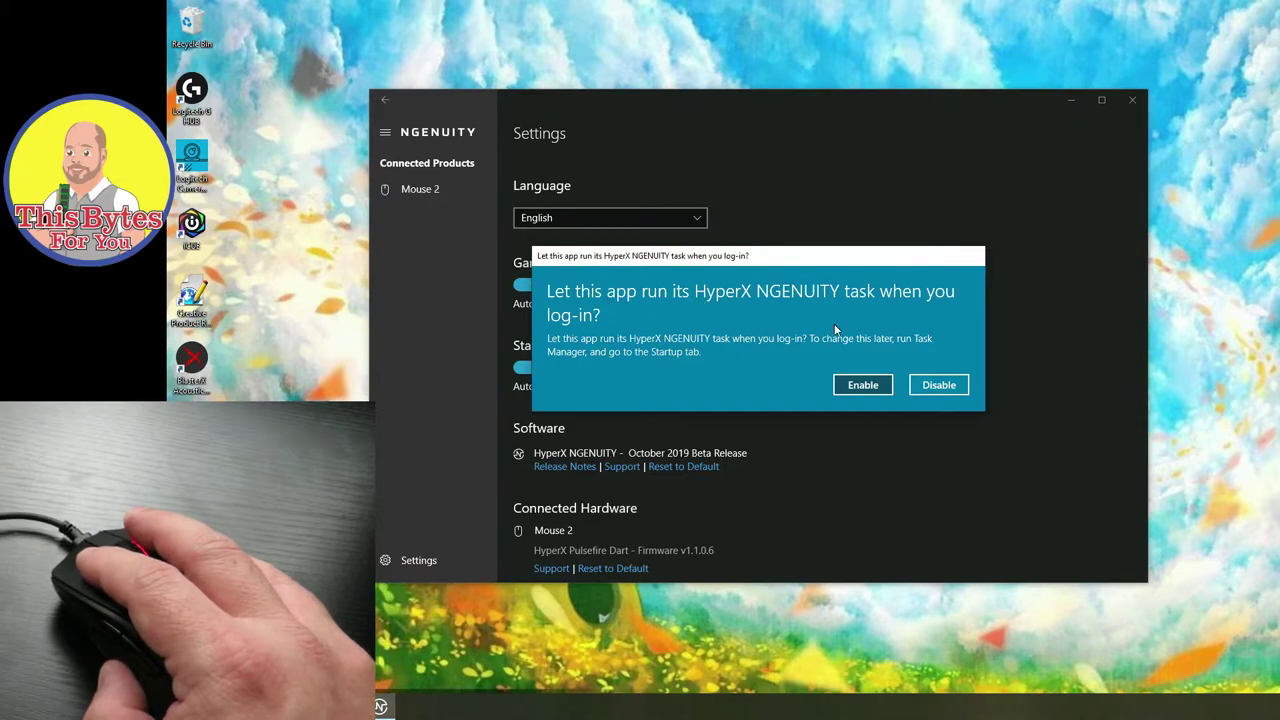
{"action": "left_click", "coordinate": [863, 384]}
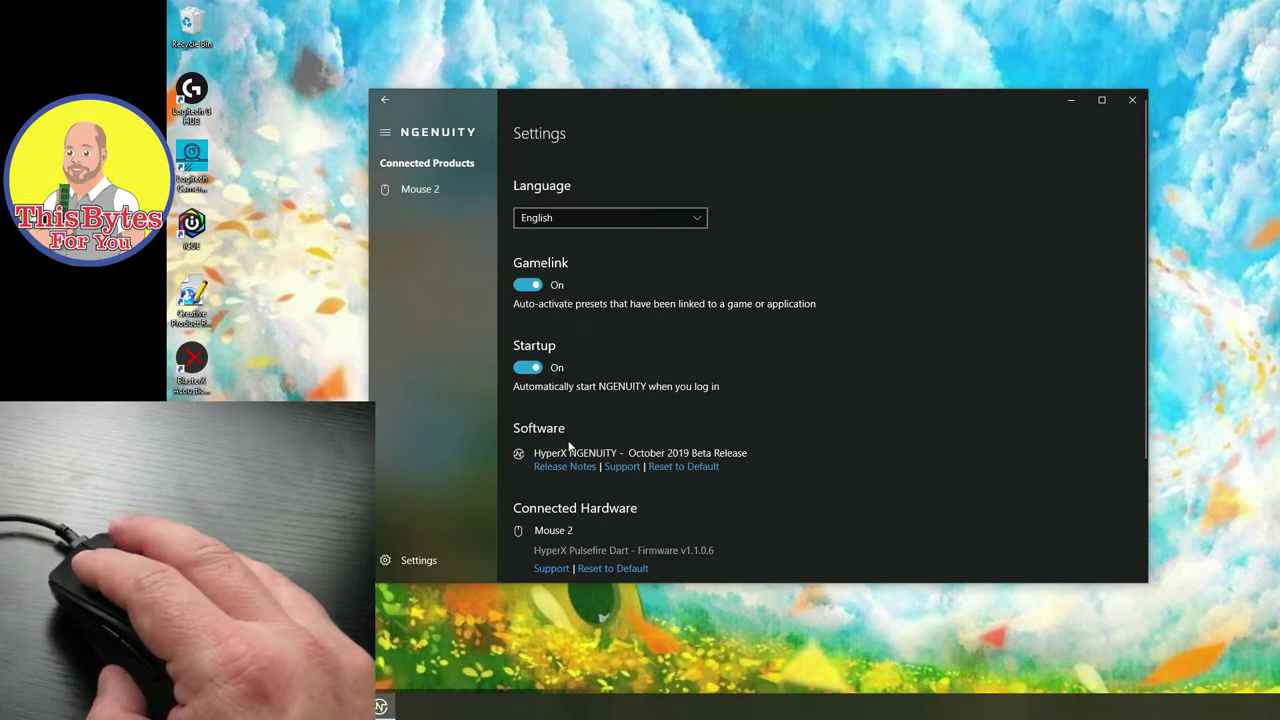
{"action": "scroll", "coordinate": [570, 445], "scroll_direction": "down", "scroll_amount": 3}
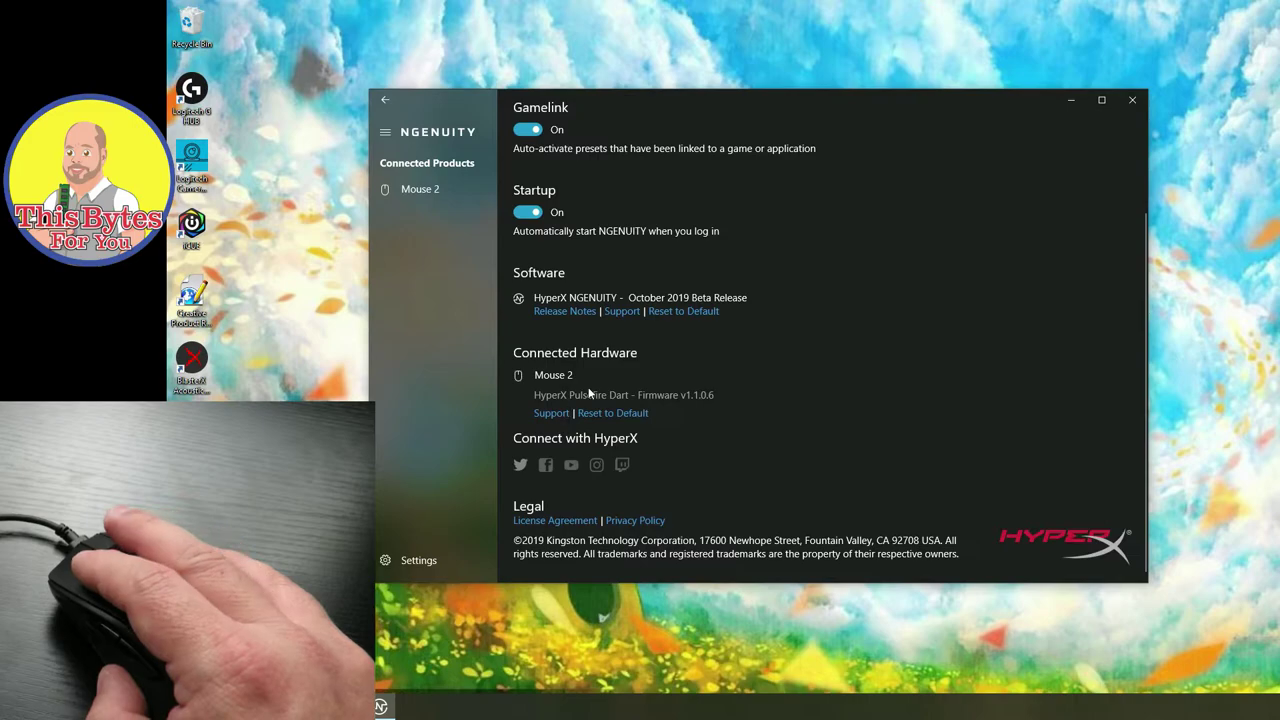